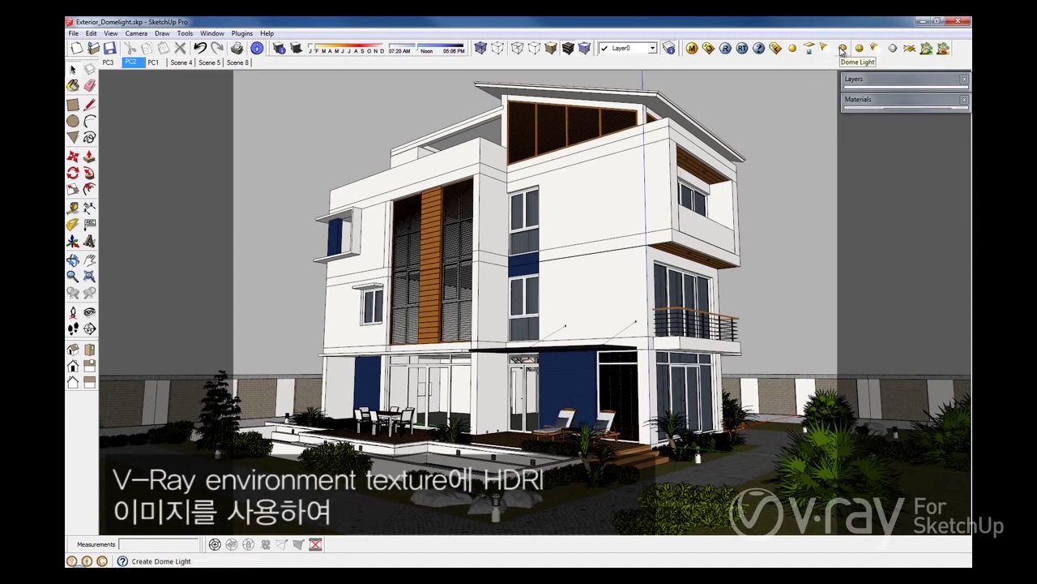
# Check the skylight HDRI environment texture, then render the house at 640 x 520
pyautogui.click(709, 48)
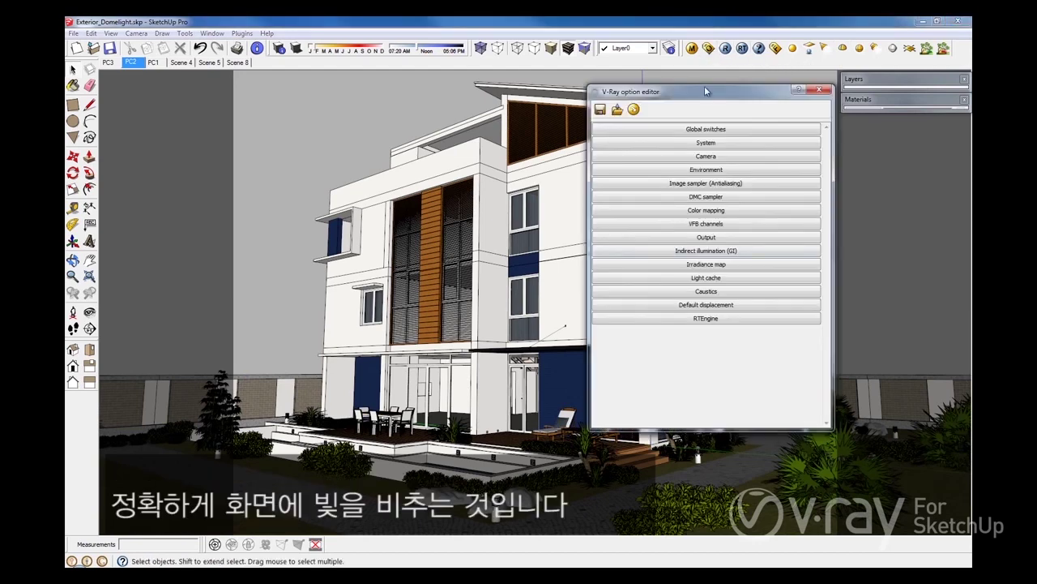
pyautogui.click(709, 171)
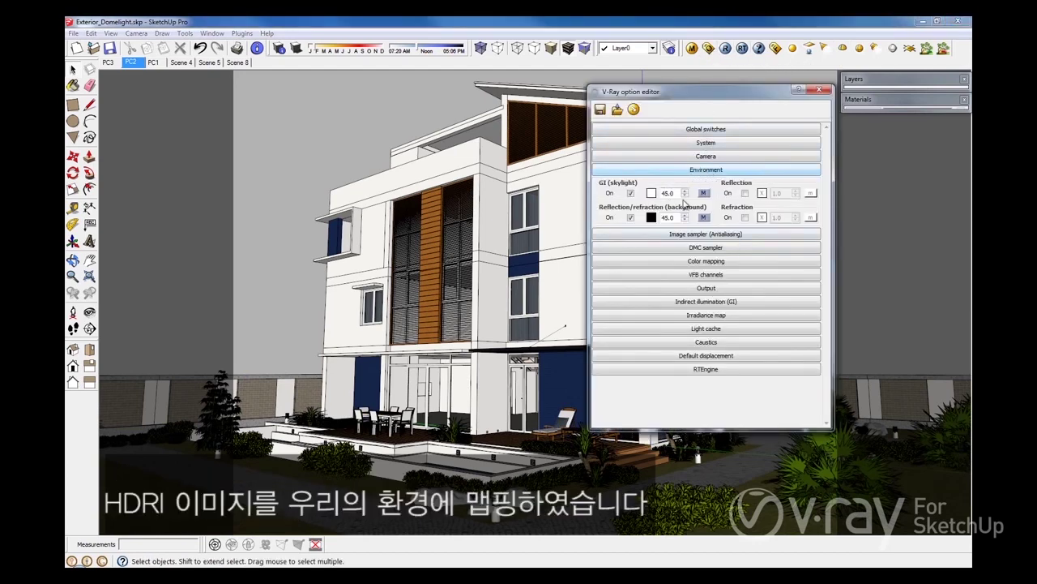
pyautogui.click(704, 193)
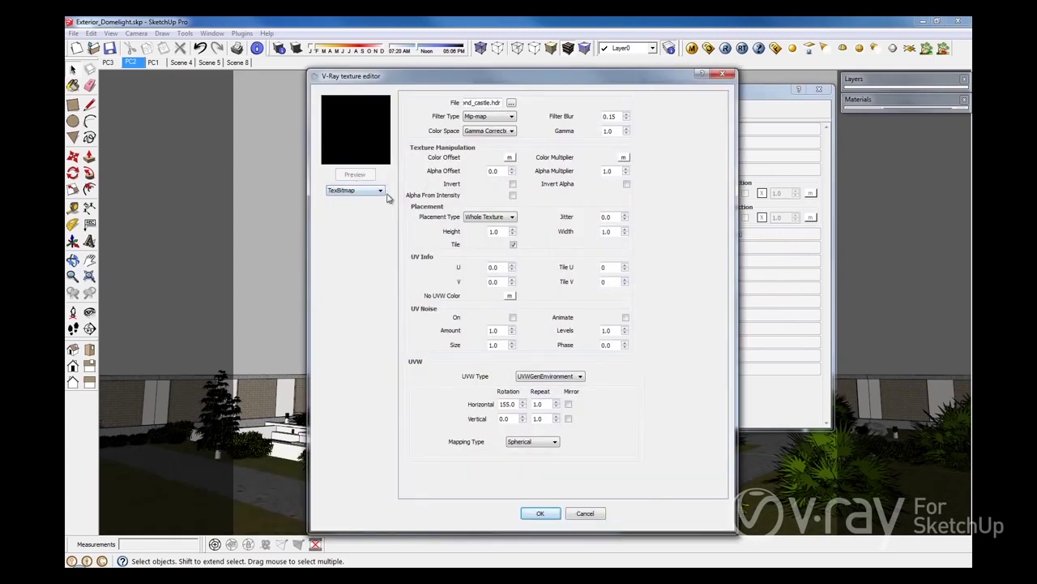
pyautogui.click(540, 516)
pyautogui.click(819, 89)
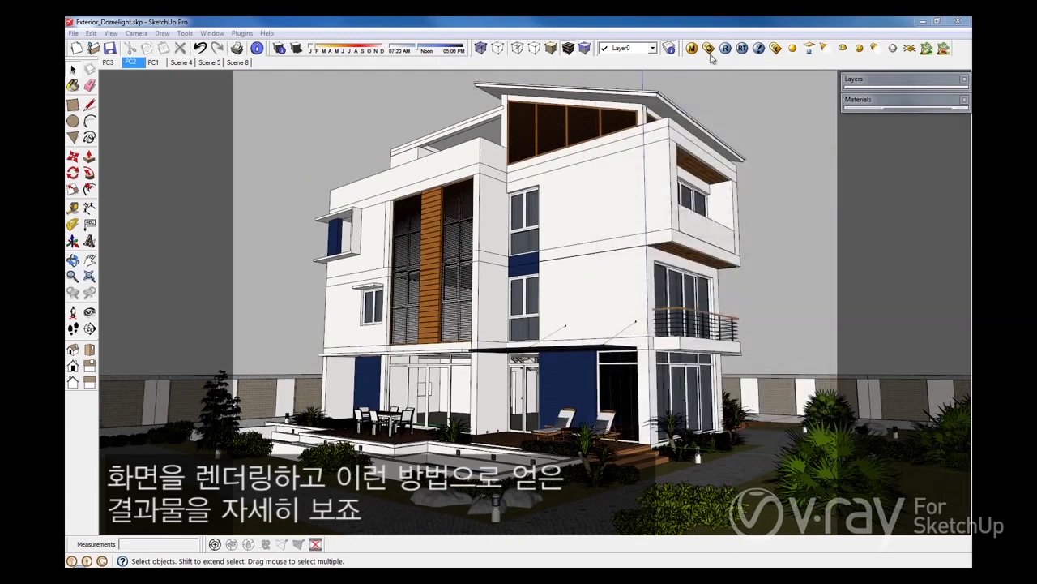
pyautogui.click(726, 49)
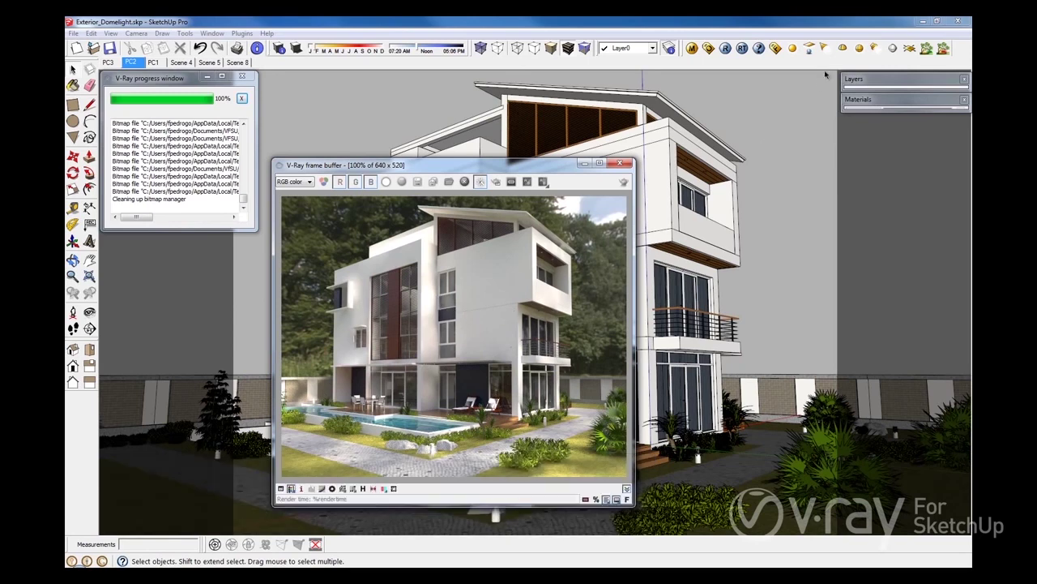
pyautogui.click(841, 50)
# Place a dome light at the origin and open its light properties
pyautogui.click(925, 329)
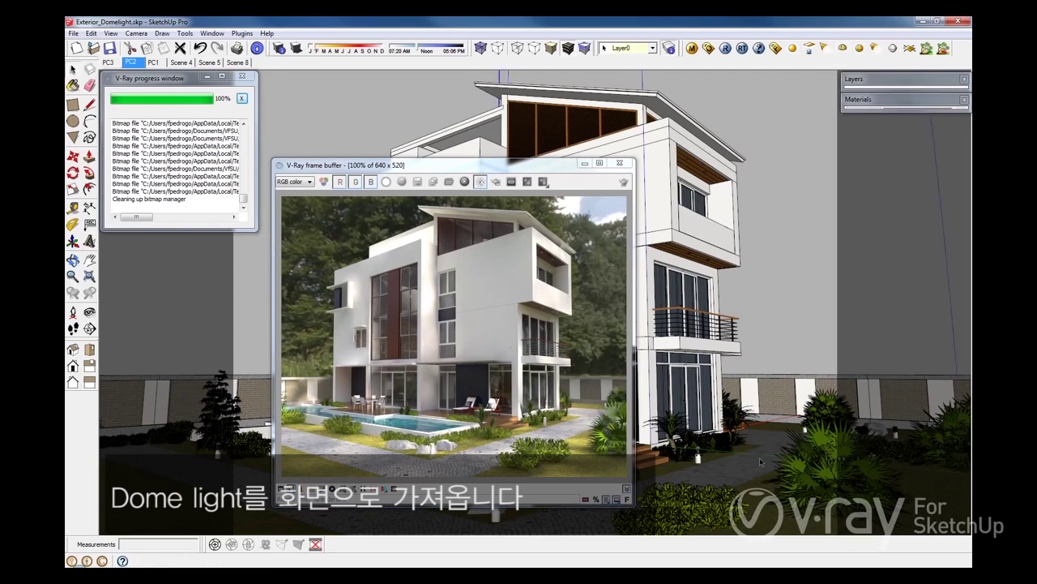
pyautogui.rightClick(952, 318)
pyautogui.moveTo(913, 486)
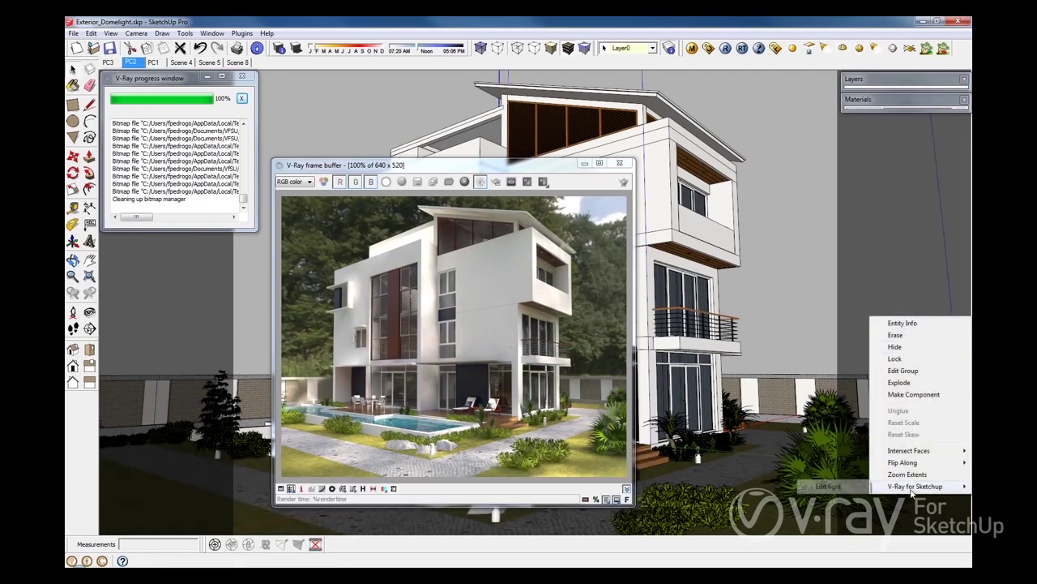
pyautogui.click(840, 488)
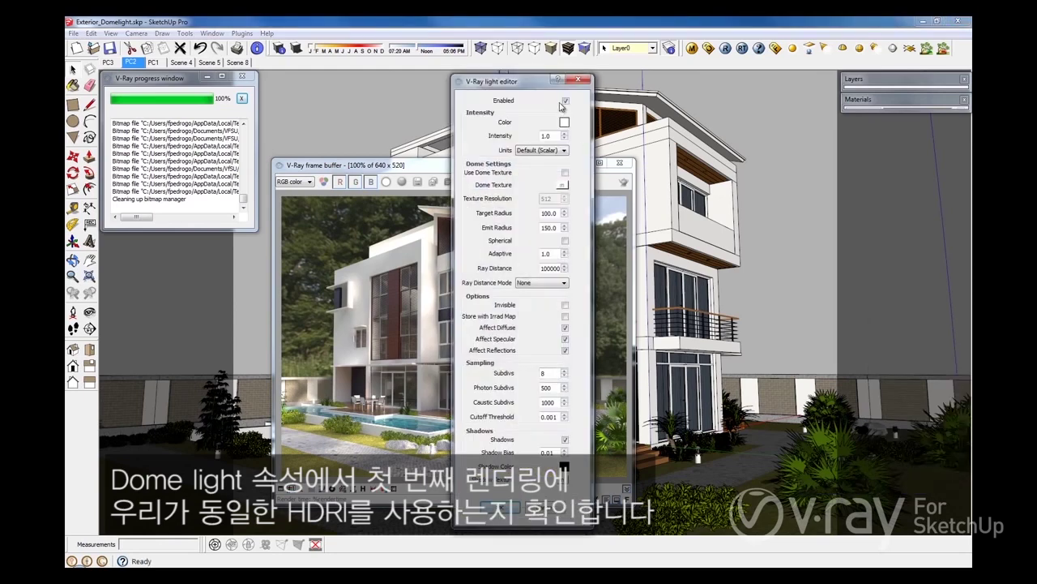
# Texture the dome with 03_brasschaat_park_pond_castle.hdr using spherical environment mapping rotated 155 horizontally
pyautogui.click(562, 185)
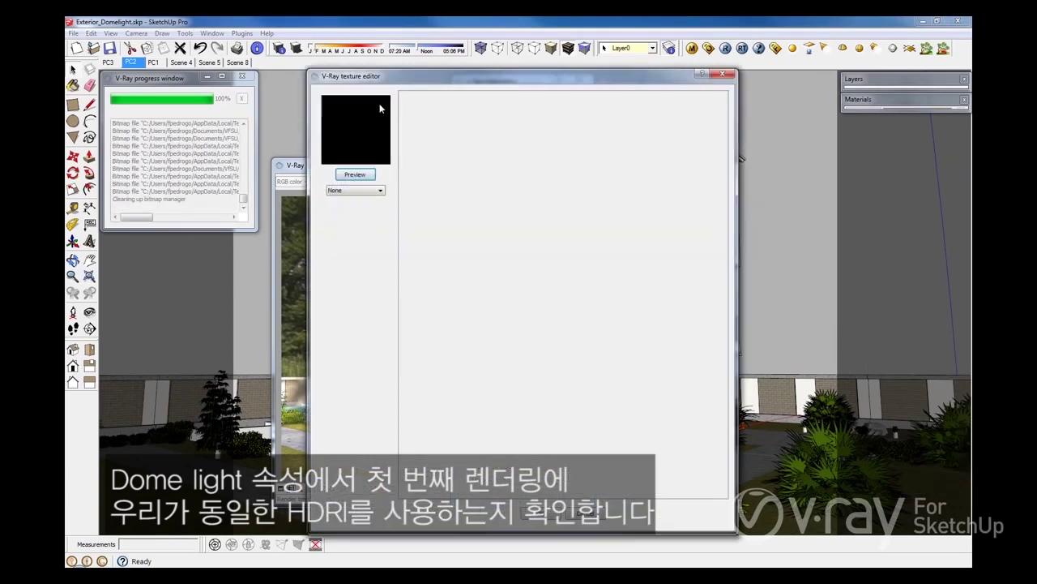
pyautogui.click(360, 191)
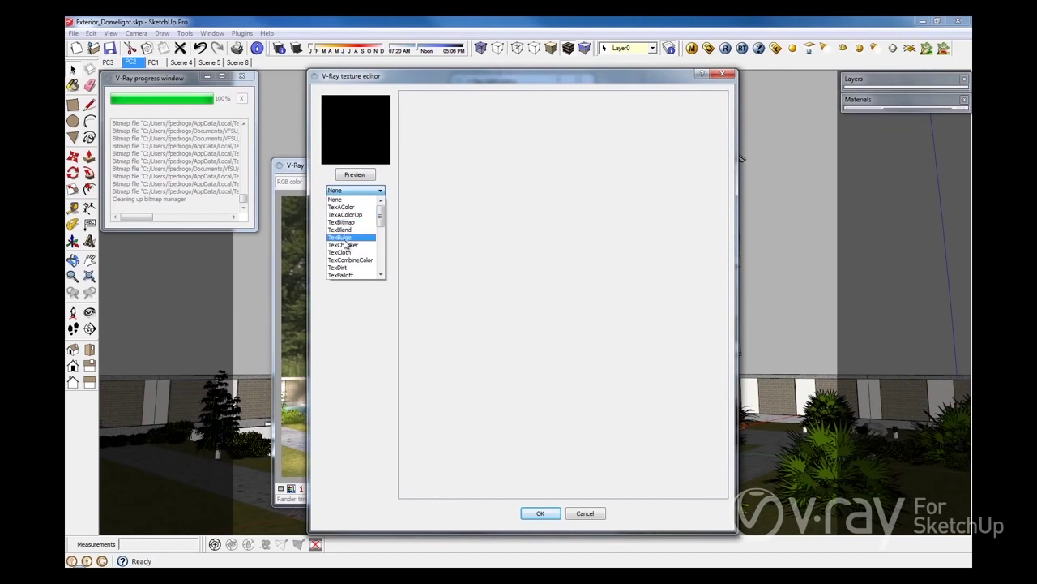
pyautogui.click(341, 221)
pyautogui.click(508, 241)
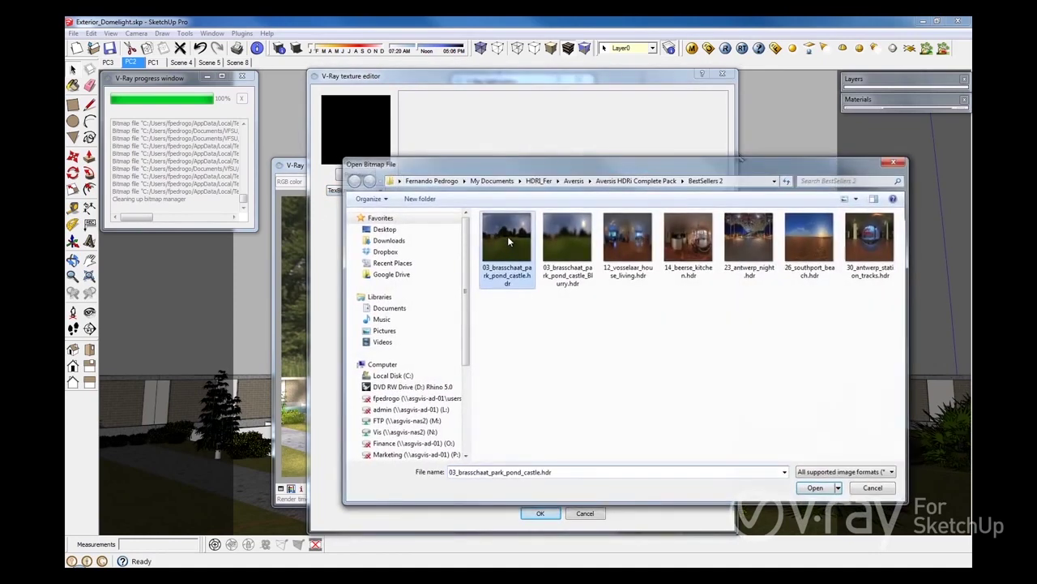
pyautogui.doubleClick(508, 240)
pyautogui.click(548, 377)
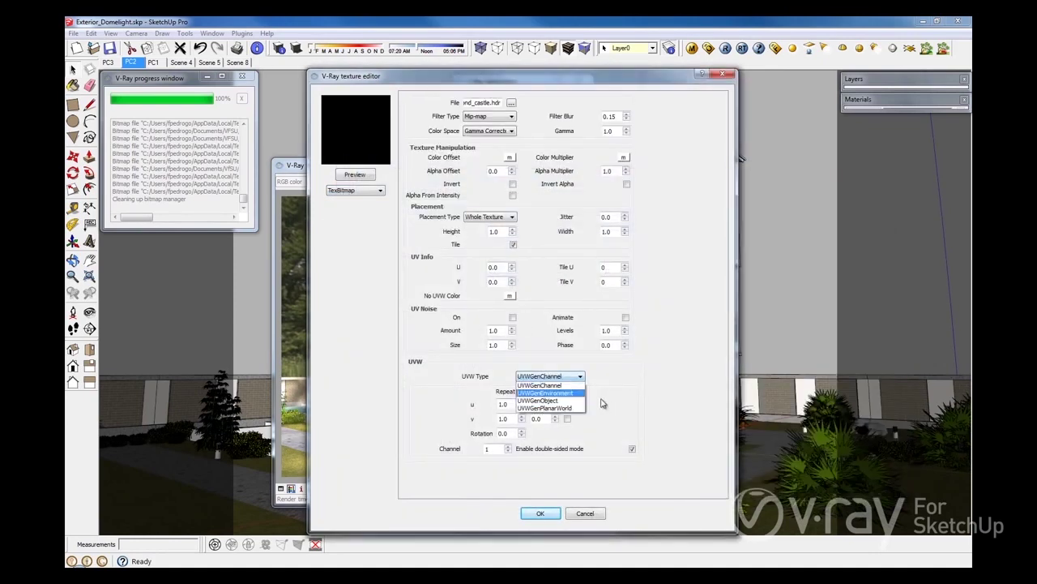
pyautogui.click(546, 392)
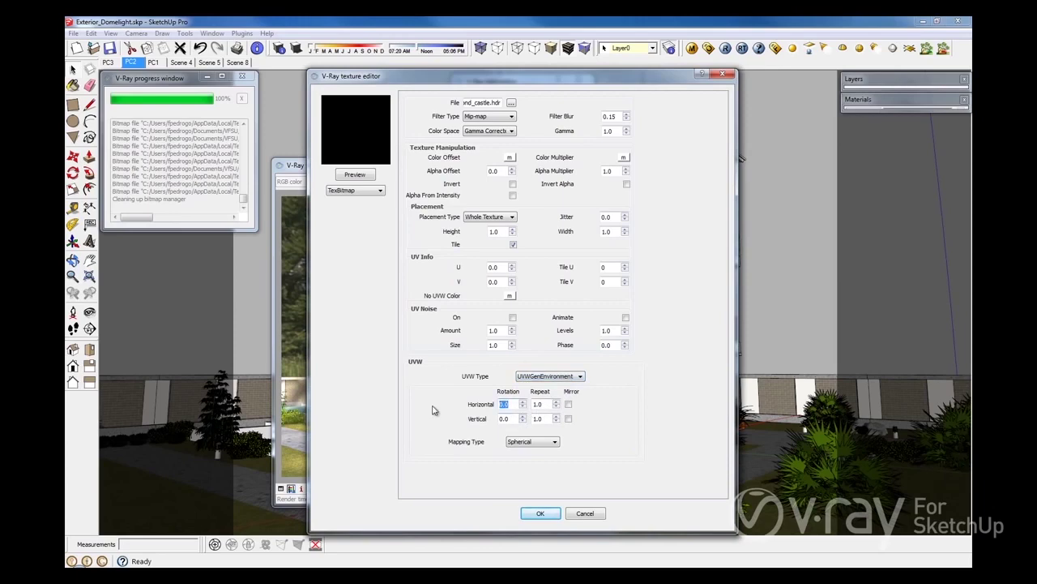
pyautogui.click(542, 513)
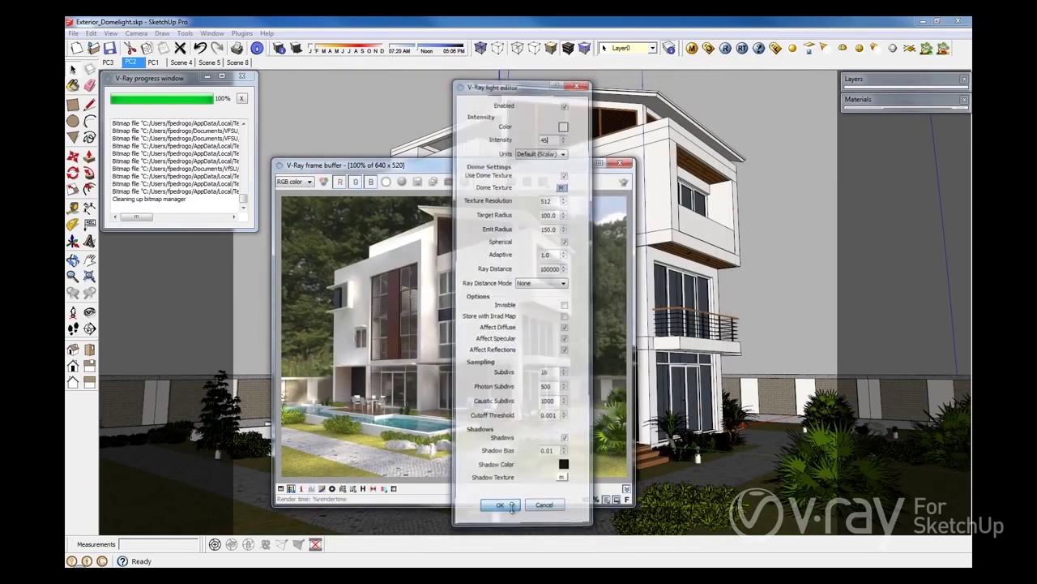
pyautogui.click(501, 509)
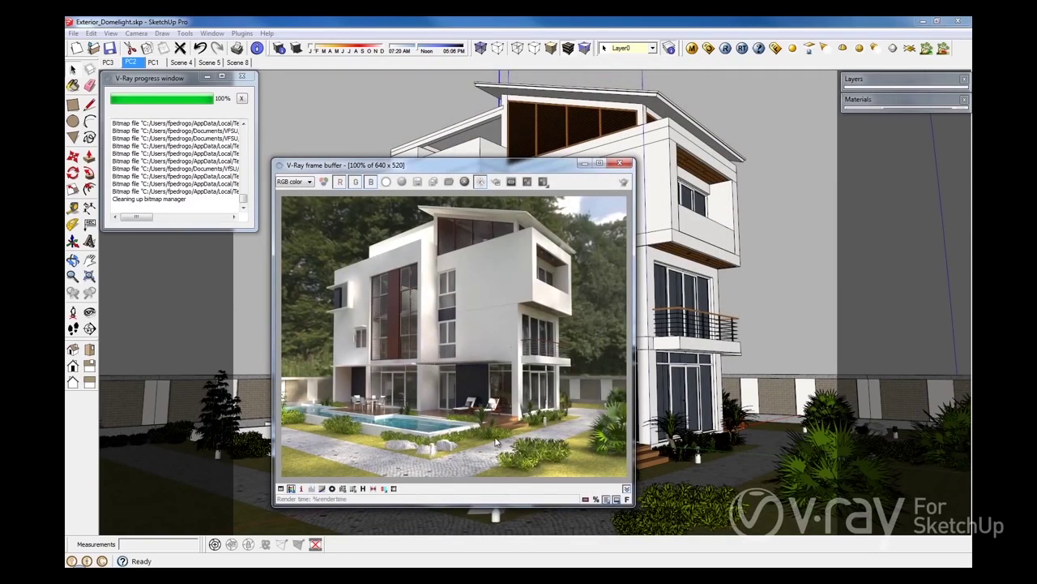
# Render the house lit by the dome light, zooming to 200% and back to inspect shadows
pyautogui.click(727, 49)
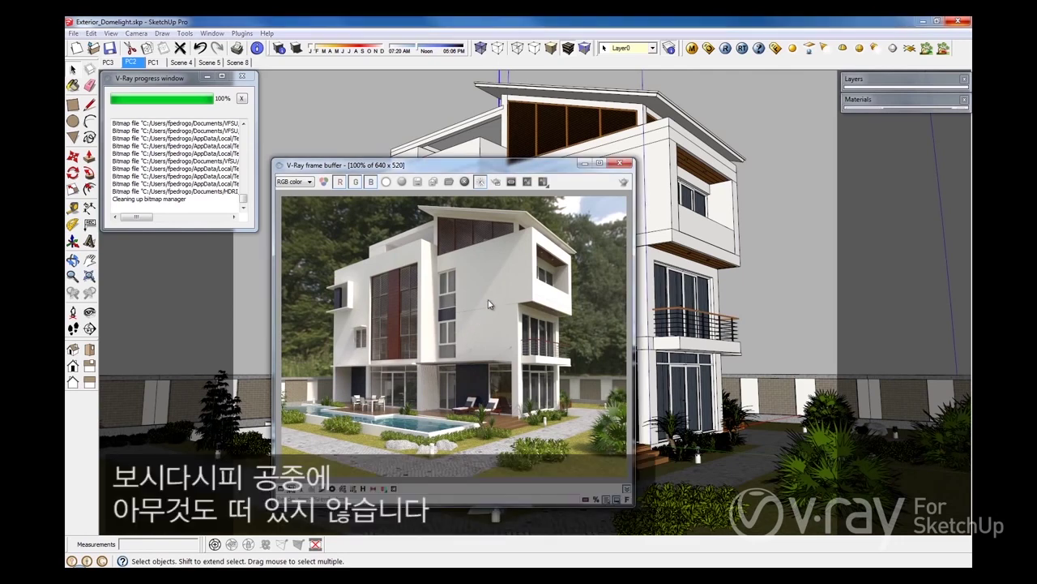
pyautogui.scroll(1, 459, 337)
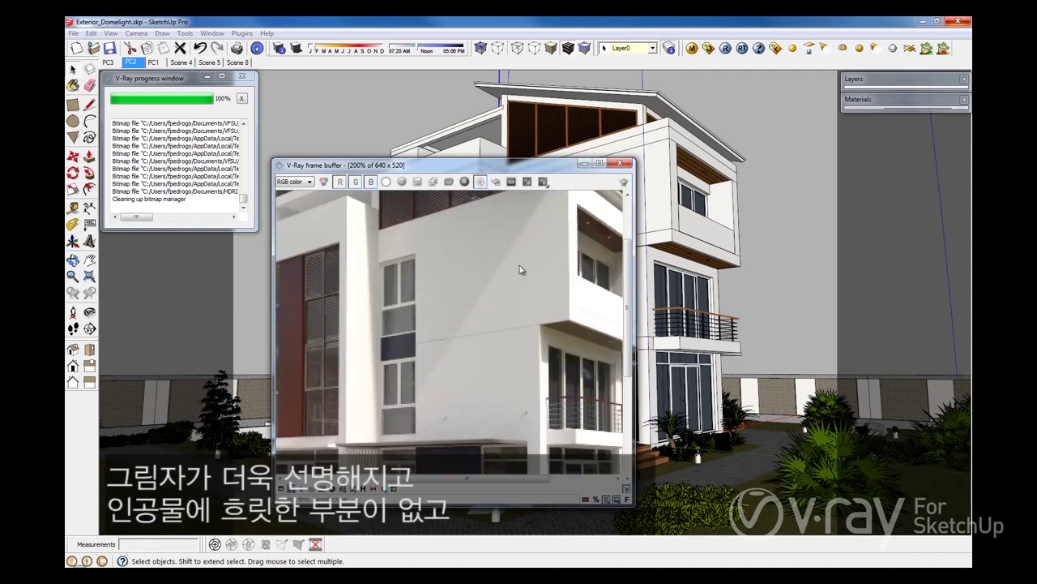
pyautogui.scroll(-1, 494, 332)
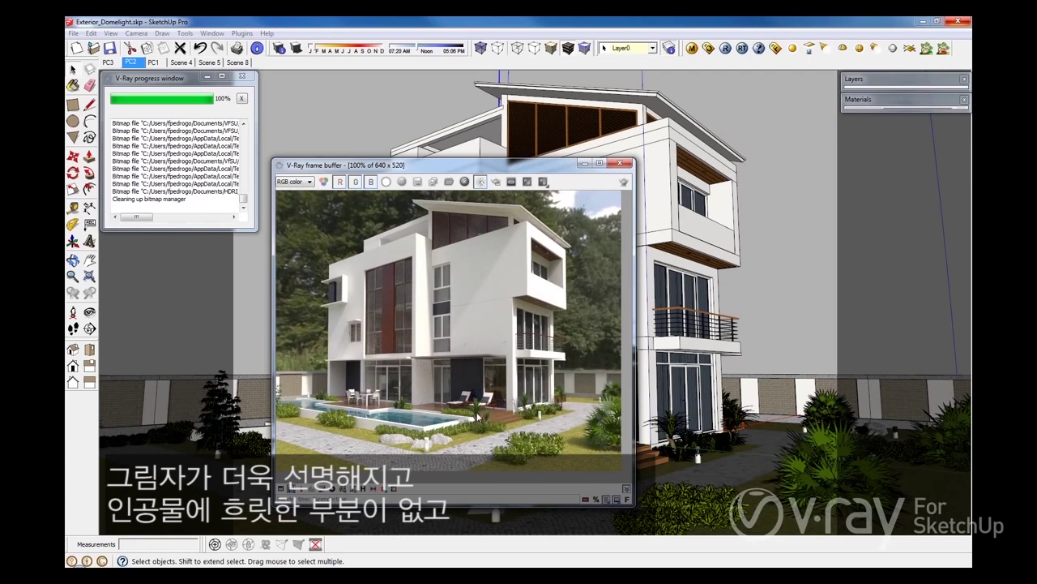
pyautogui.scroll(1, 477, 415)
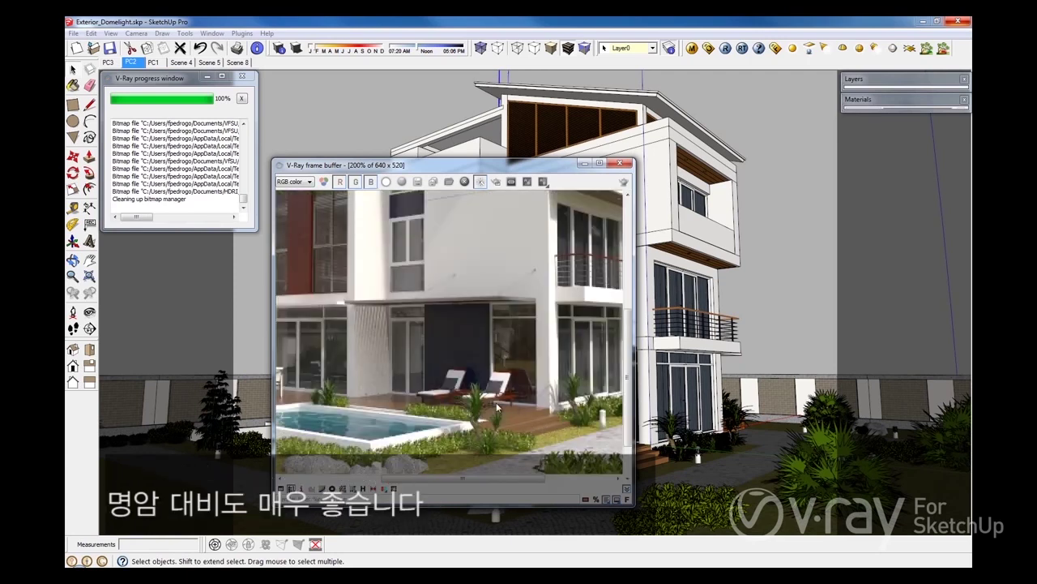
pyautogui.scroll(-1, 483, 379)
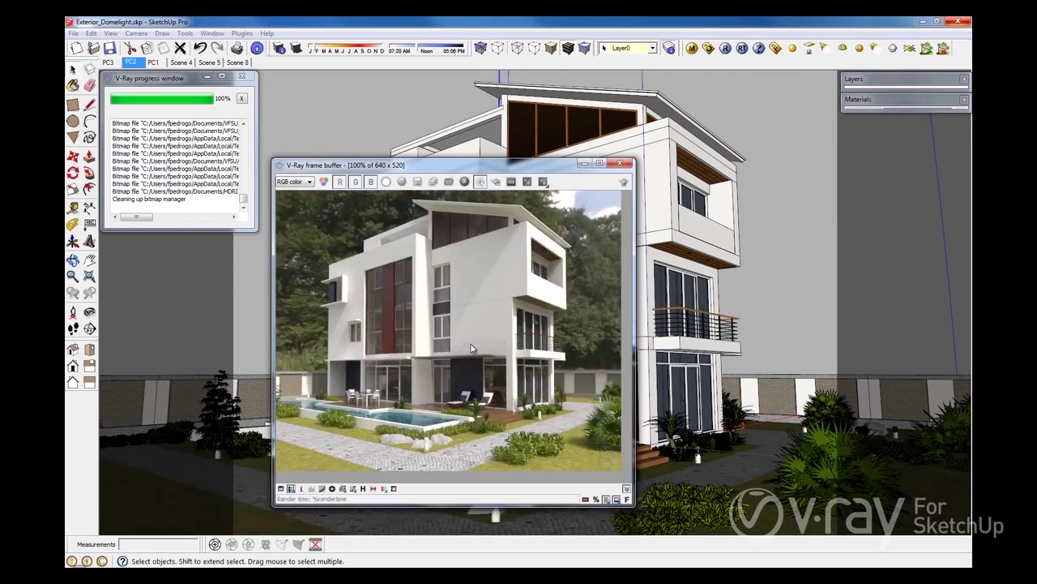
pyautogui.click(691, 48)
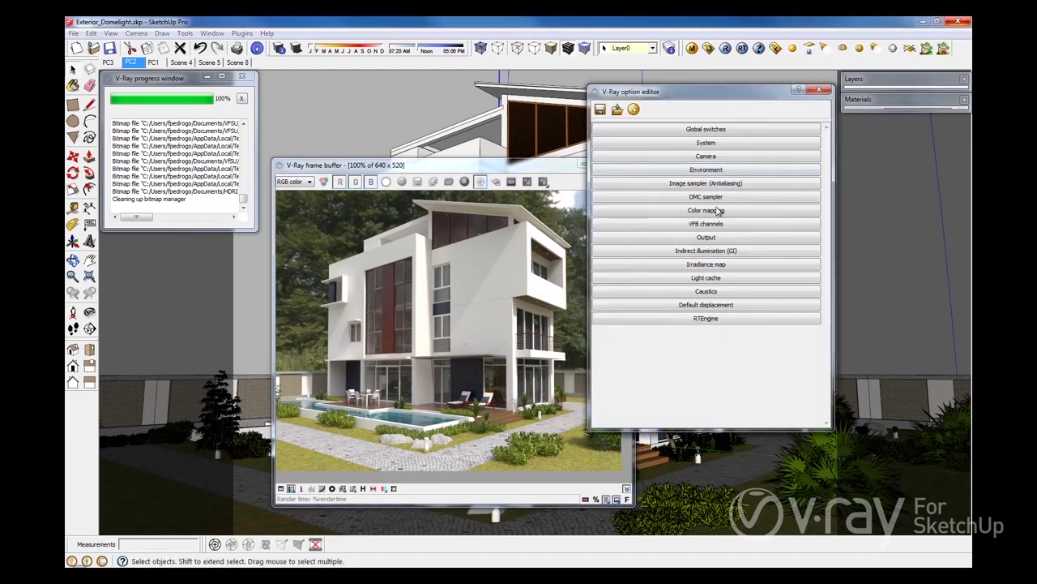
pyautogui.click(703, 267)
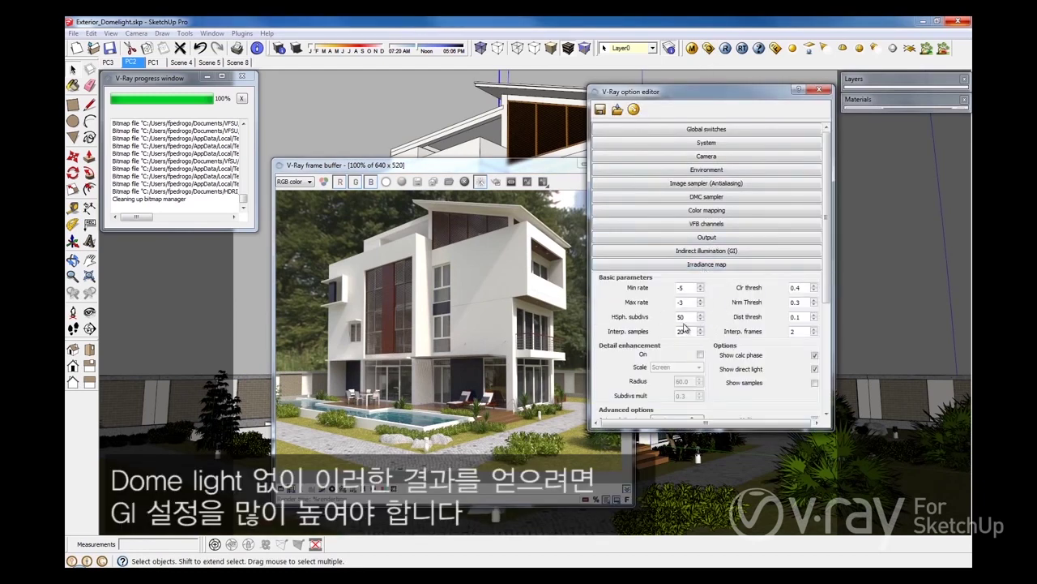
pyautogui.click(701, 265)
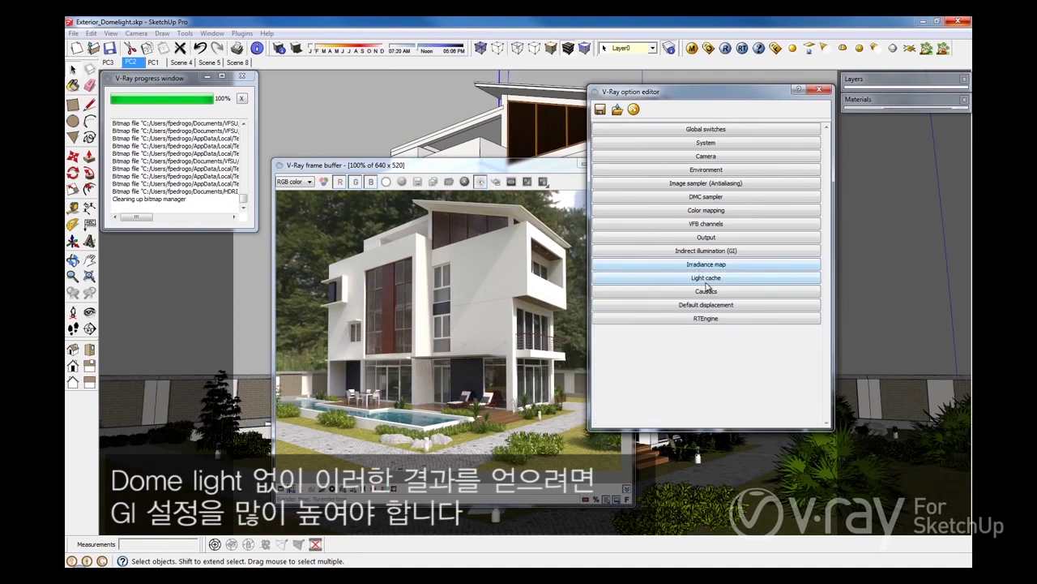
pyautogui.click(707, 279)
pyautogui.click(713, 281)
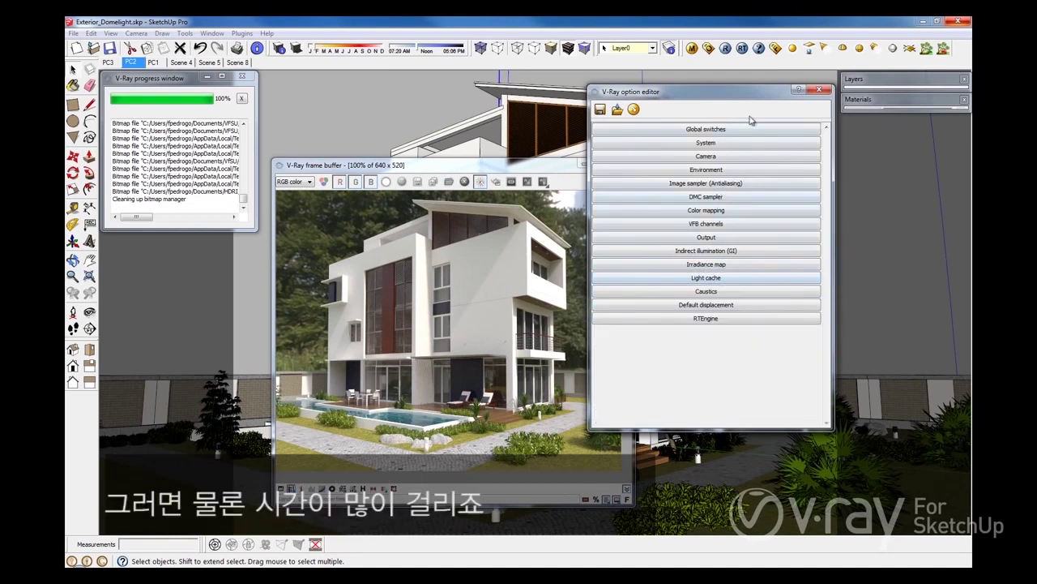
pyautogui.click(819, 92)
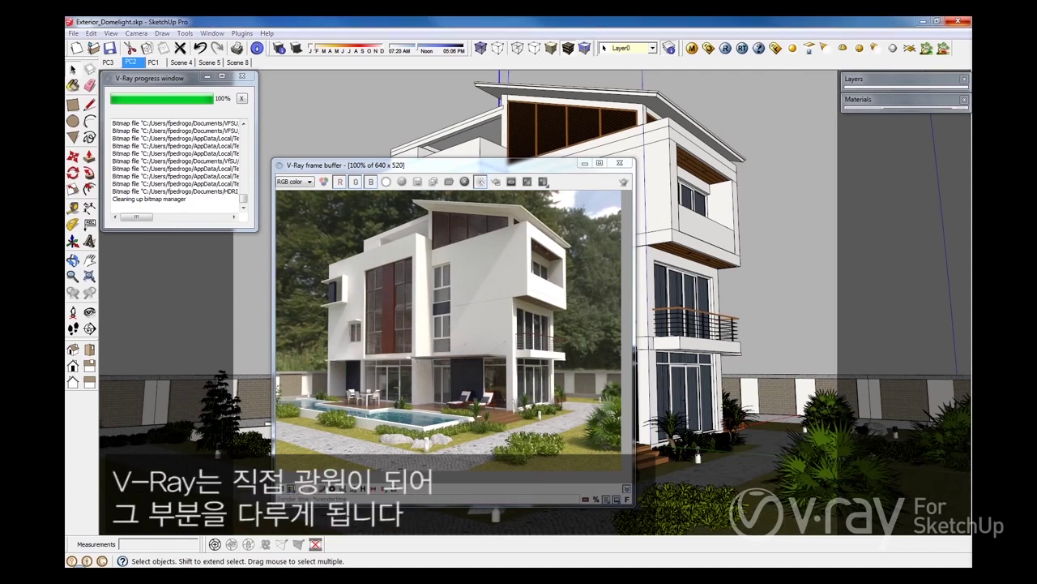
# Turn off indirect illumination (GI) and re-render the house lit only by the dome light
pyautogui.click(708, 47)
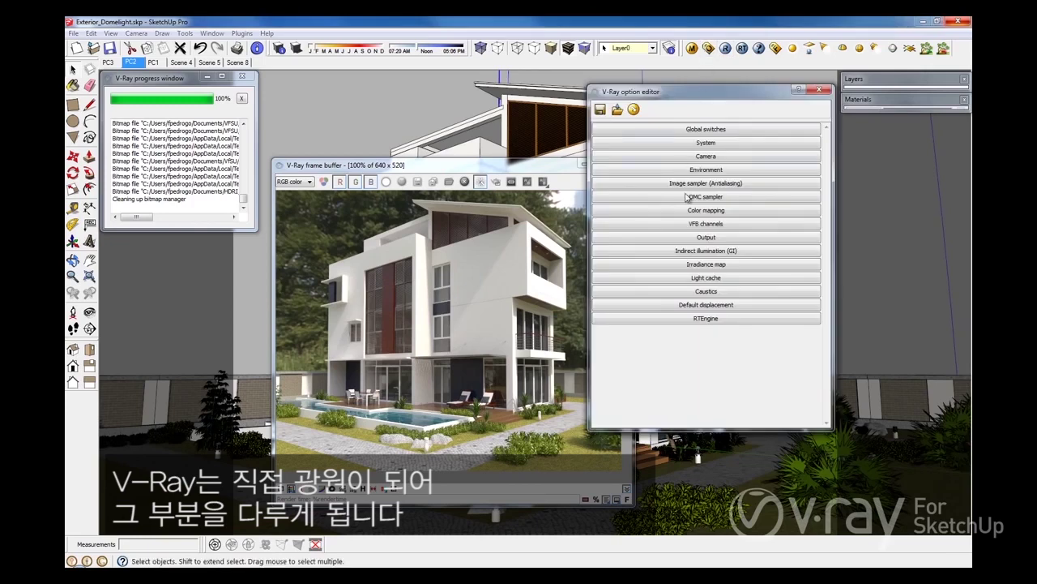
pyautogui.click(690, 252)
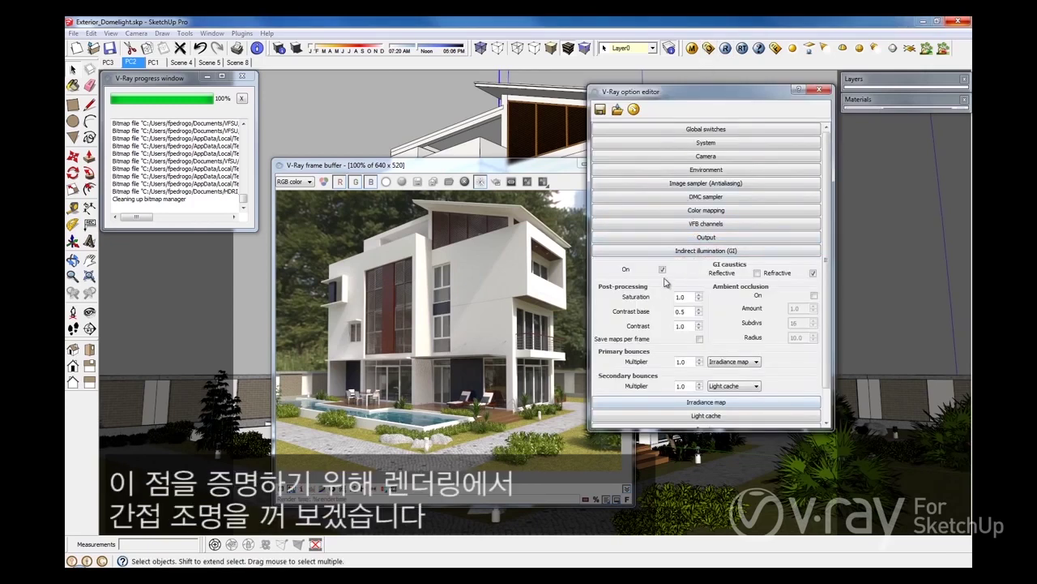
pyautogui.click(662, 270)
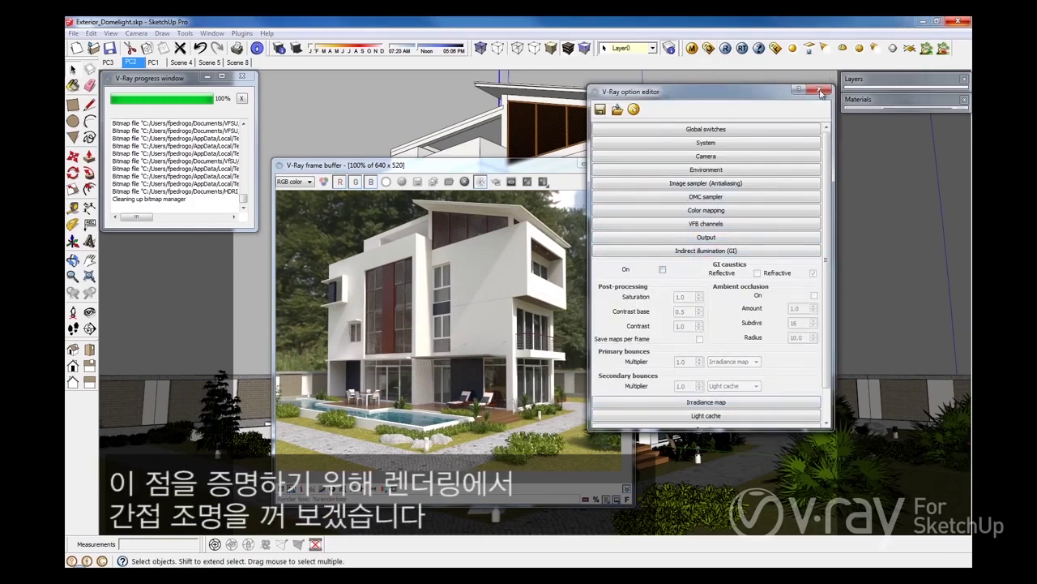
pyautogui.click(822, 90)
pyautogui.click(725, 48)
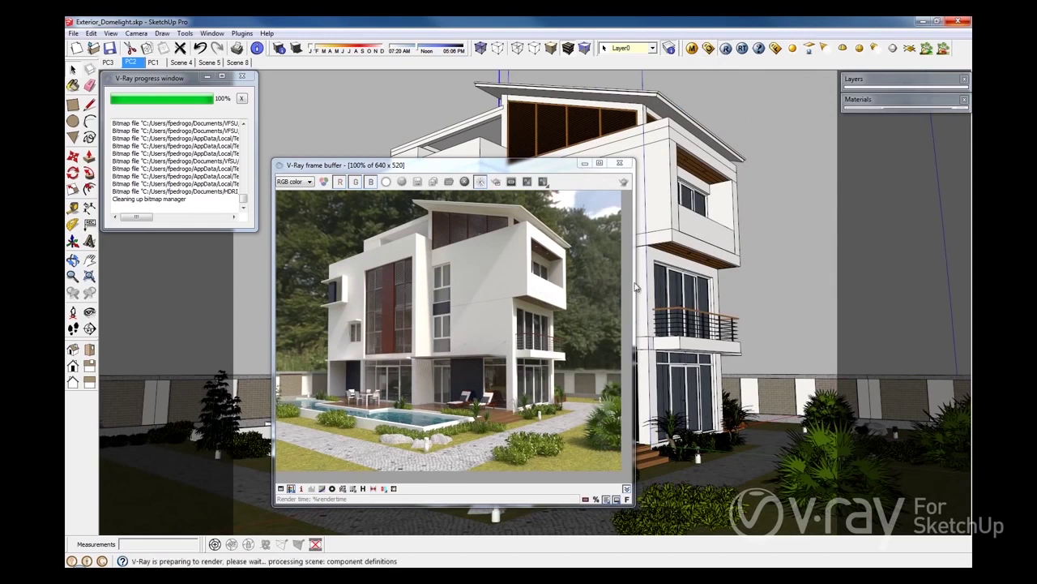